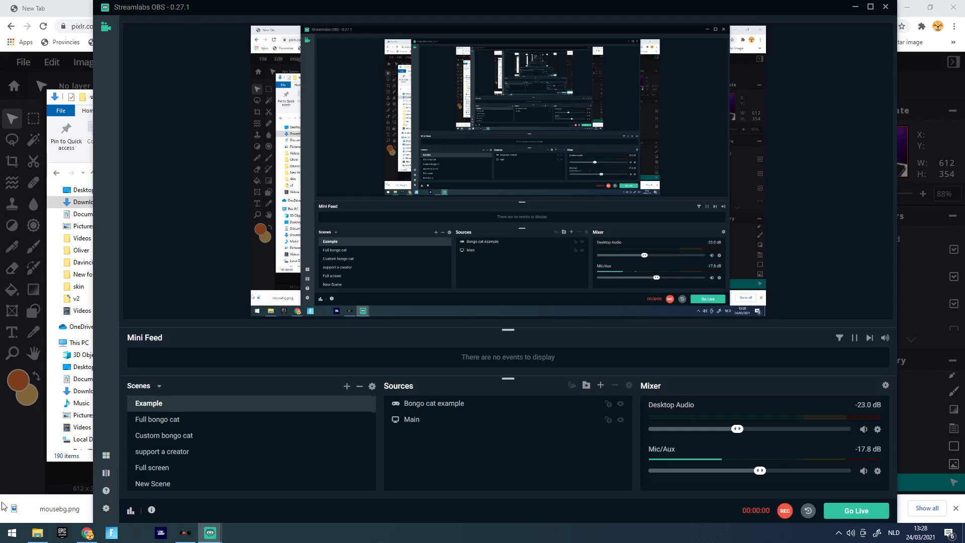
Bring Chrome forward and close the Pixlr and lightning background image-search tabs
{"action": "left_click", "coordinate": [956, 509]}
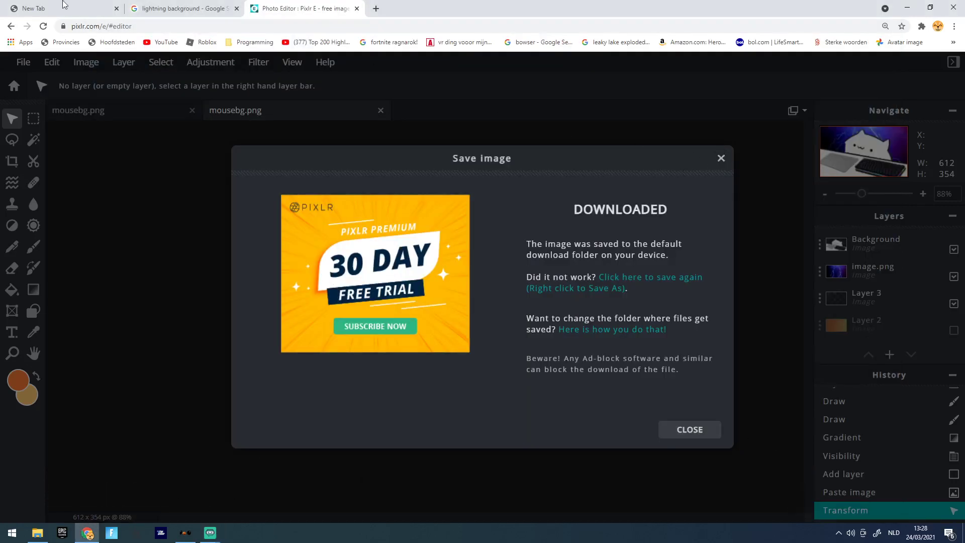
{"action": "left_click", "coordinate": [357, 9]}
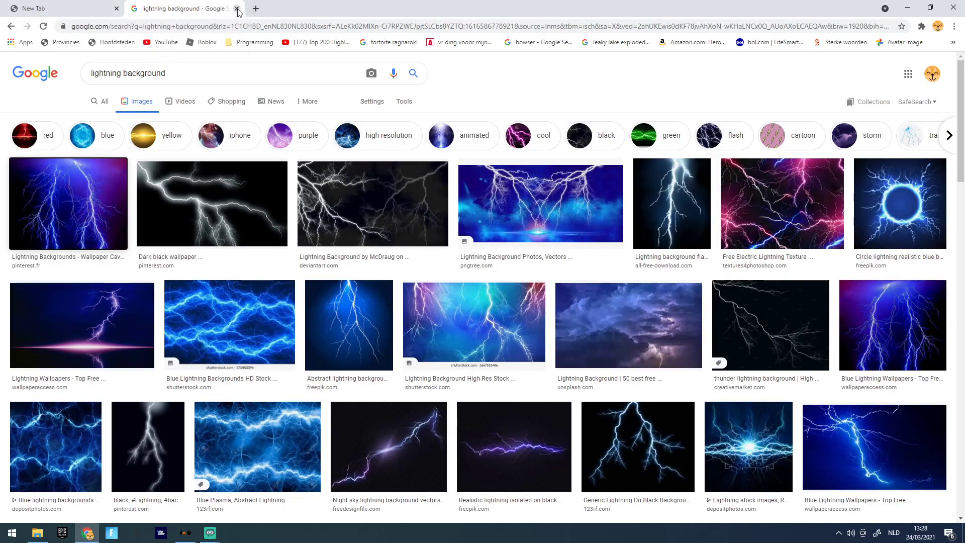
{"action": "left_click", "coordinate": [237, 8]}
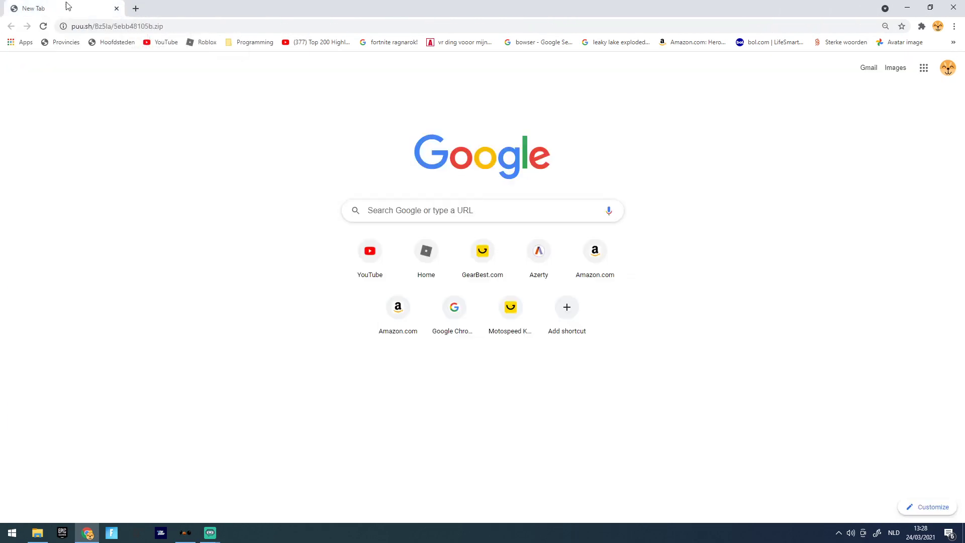
Load the puu.sh link to download v2 (1).zip and show it in its Downloads folder
{"action": "left_click", "coordinate": [198, 27]}
{"action": "left_click", "coordinate": [197, 27]}
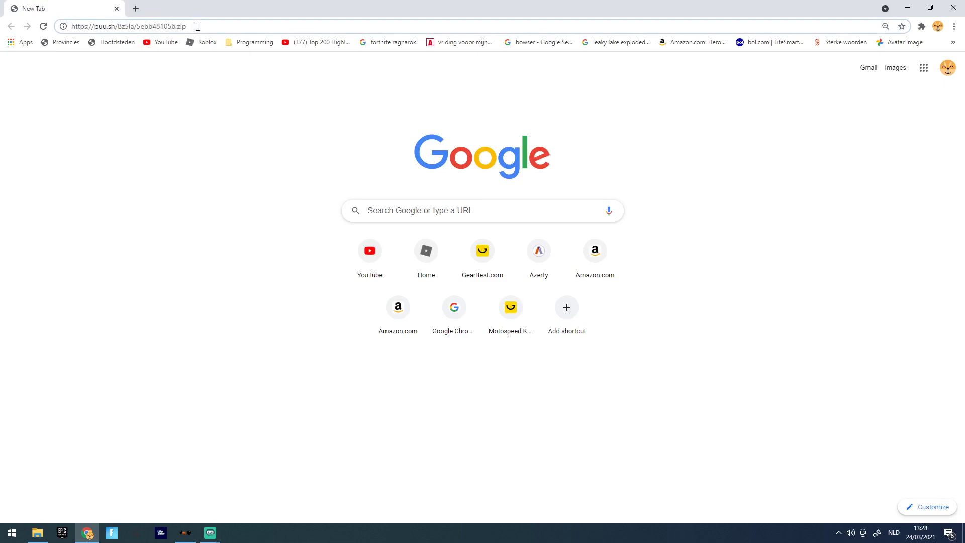
{"action": "key", "text": "Return"}
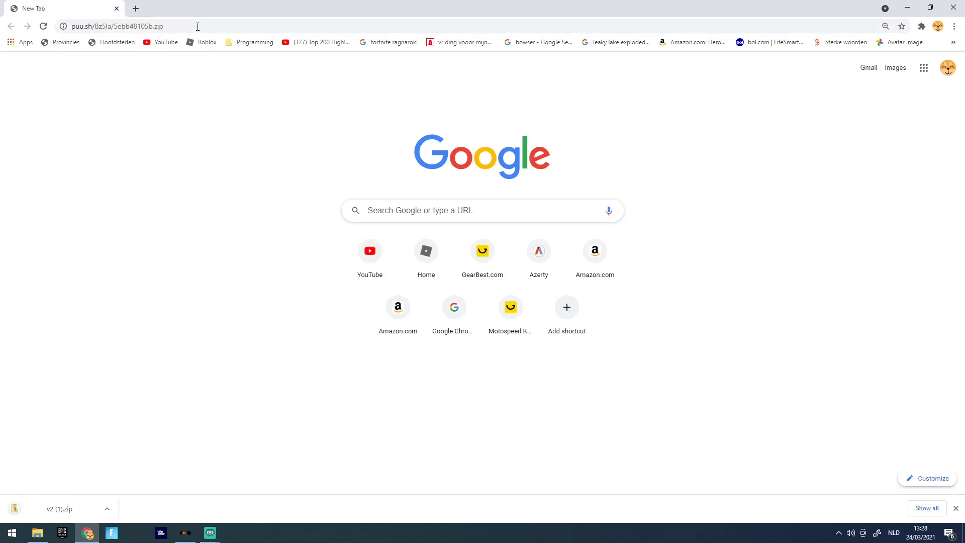
{"action": "left_click", "coordinate": [107, 509]}
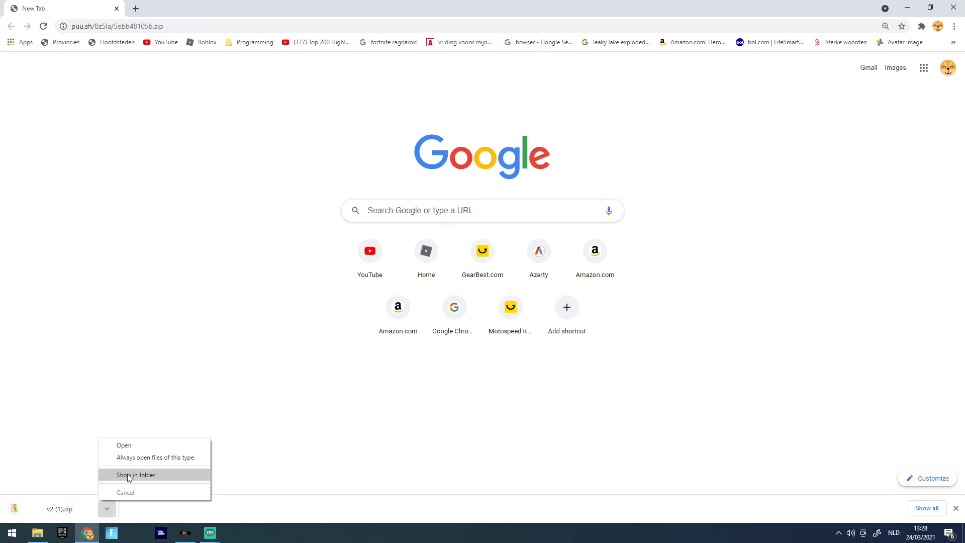
{"action": "left_click", "coordinate": [131, 473]}
Close the duplicate Downloads windows and open Downloads in a fresh File Explorer window
{"action": "mouse_move", "coordinate": [40, 536]}
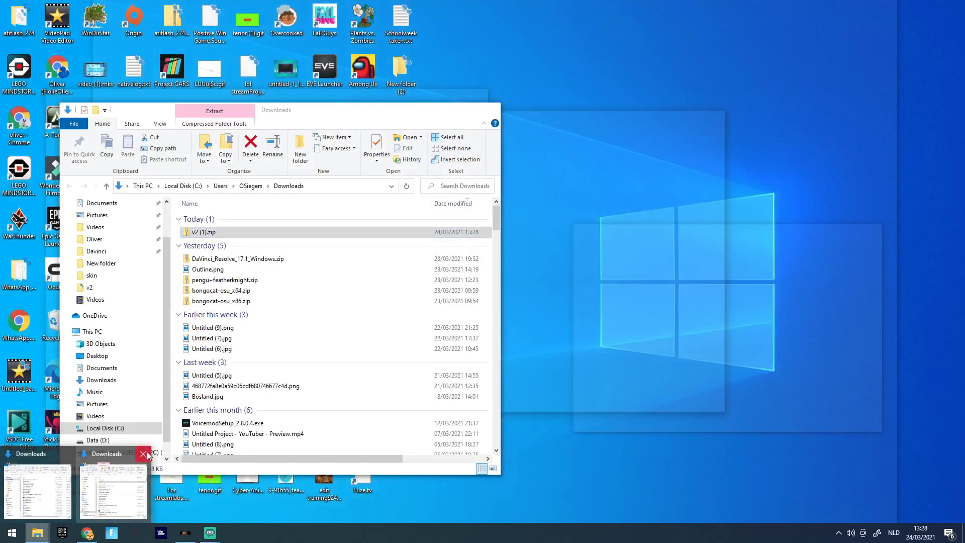
{"action": "left_click", "coordinate": [144, 454]}
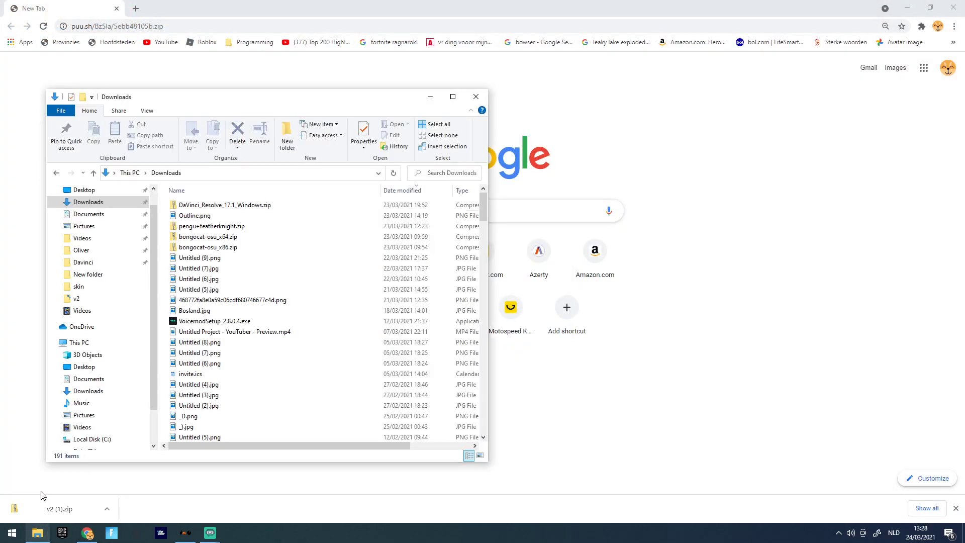
{"action": "left_click", "coordinate": [475, 98]}
{"action": "key", "text": "super+e"}
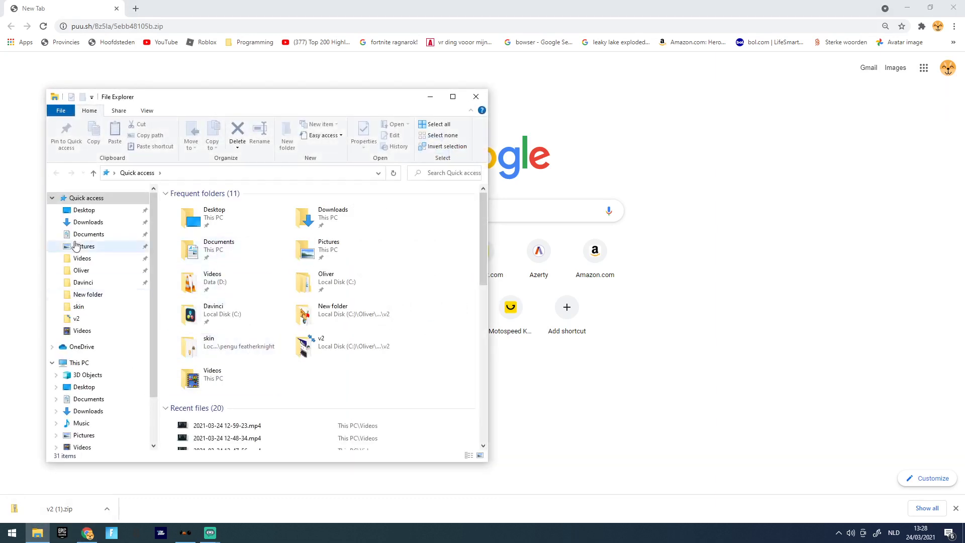
{"action": "left_click", "coordinate": [88, 221]}
Extract v2 (1).zip into the C:\Oliver\Example folder
{"action": "right_click", "coordinate": [215, 205]}
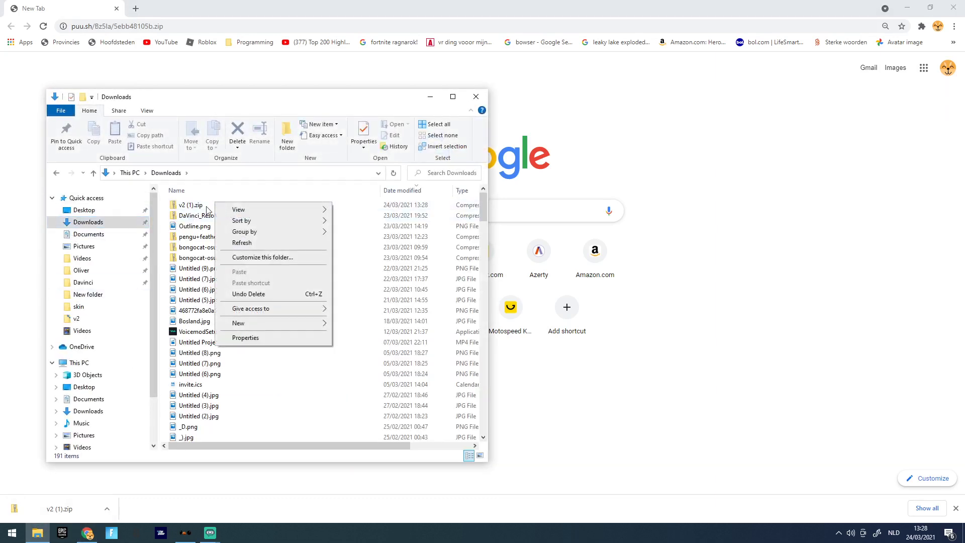
{"action": "left_click", "coordinate": [186, 209]}
{"action": "right_click", "coordinate": [224, 207]}
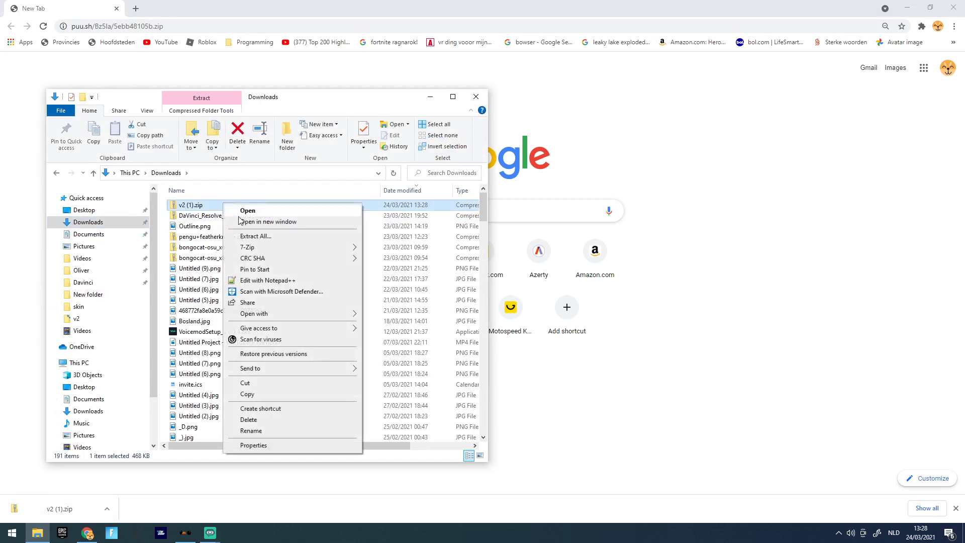
{"action": "left_click", "coordinate": [256, 237]}
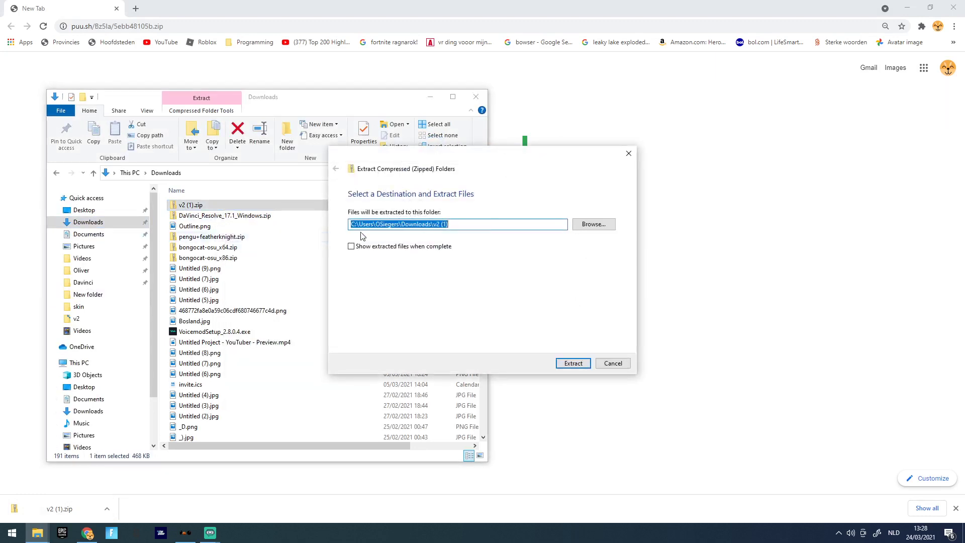
{"action": "left_click", "coordinate": [590, 227]}
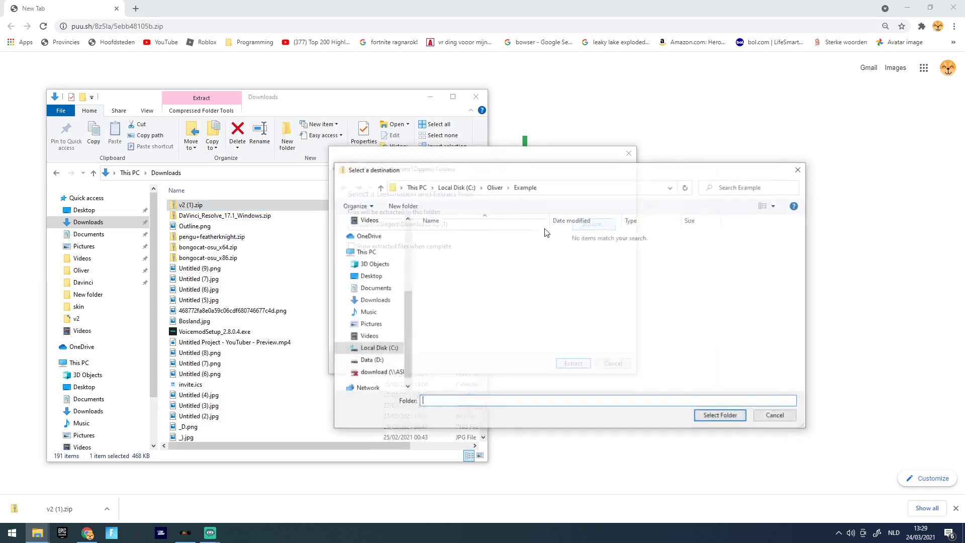
{"action": "scroll", "coordinate": [381, 269], "scroll_direction": "up", "scroll_amount": 6}
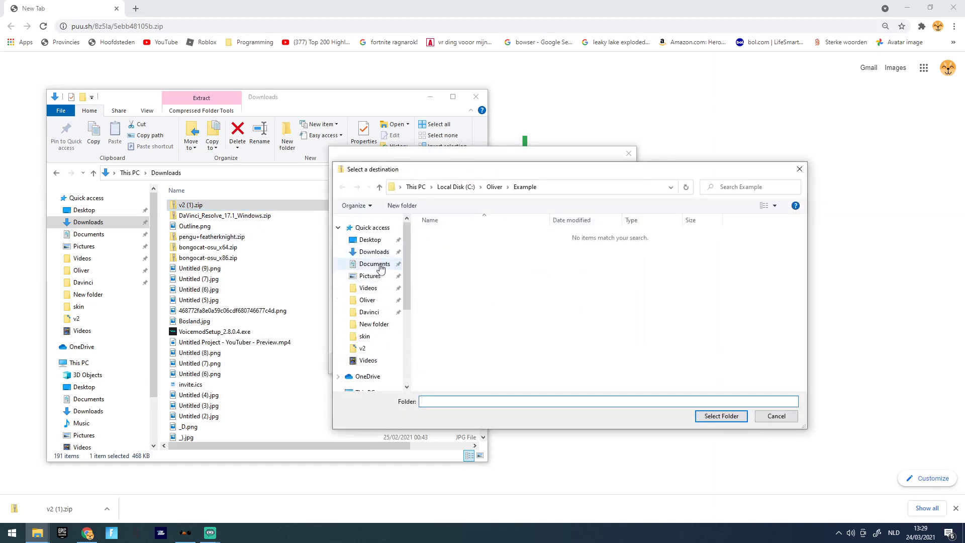
{"action": "left_click", "coordinate": [369, 301]}
{"action": "double_click", "coordinate": [478, 238]}
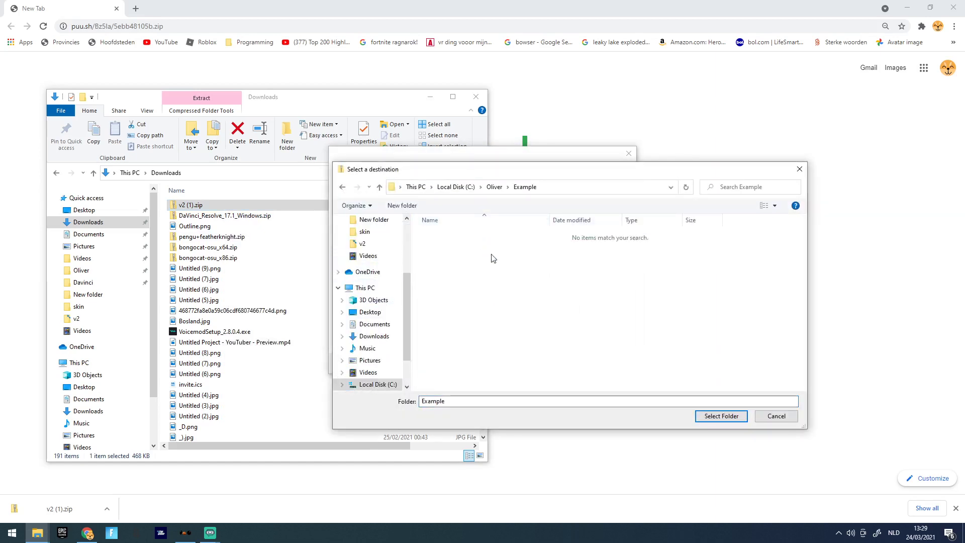
{"action": "left_click", "coordinate": [713, 416]}
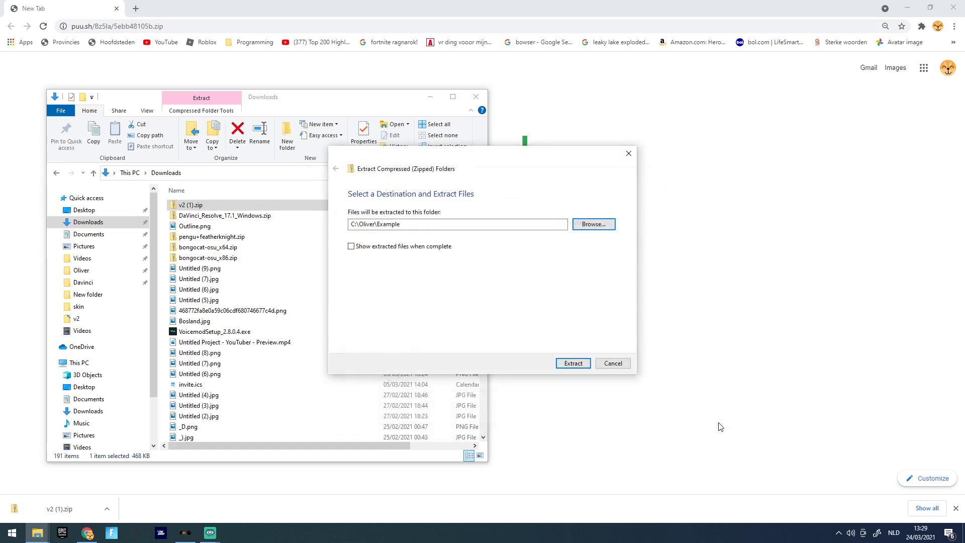
{"action": "left_click", "coordinate": [577, 364]}
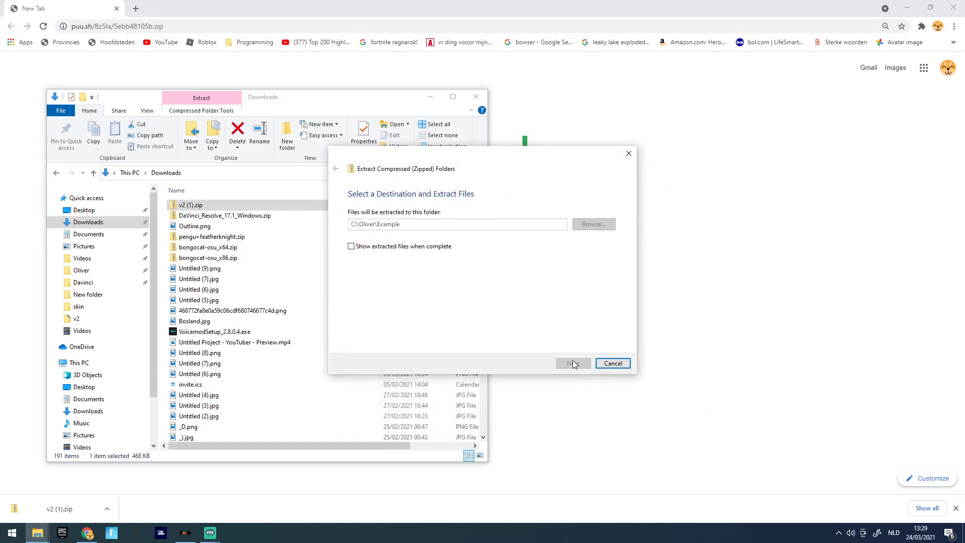
From Example\v2, launch bongo cat.exe, switch it to mouse mode, then open settings.txt
{"action": "left_click", "coordinate": [95, 271]}
{"action": "double_click", "coordinate": [216, 207]}
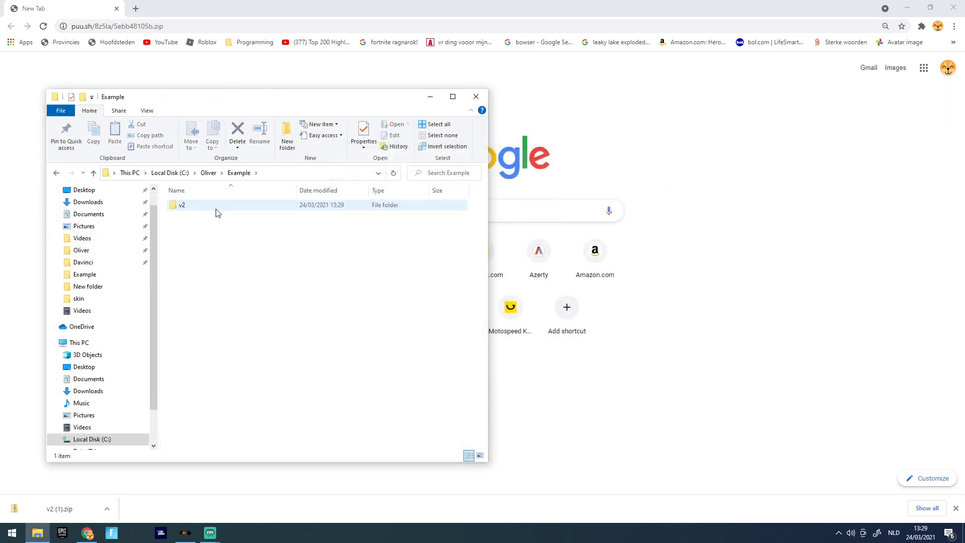
{"action": "double_click", "coordinate": [216, 207]}
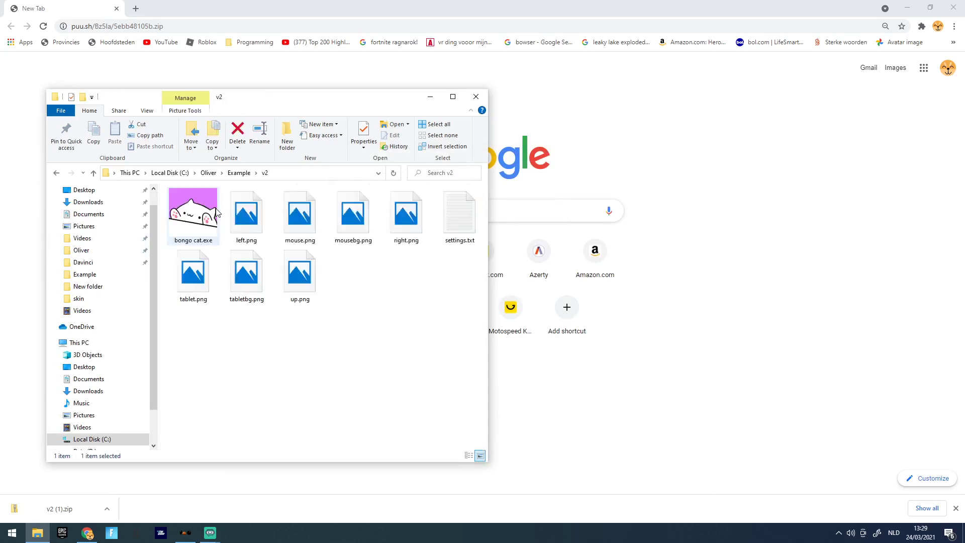
{"action": "double_click", "coordinate": [191, 221]}
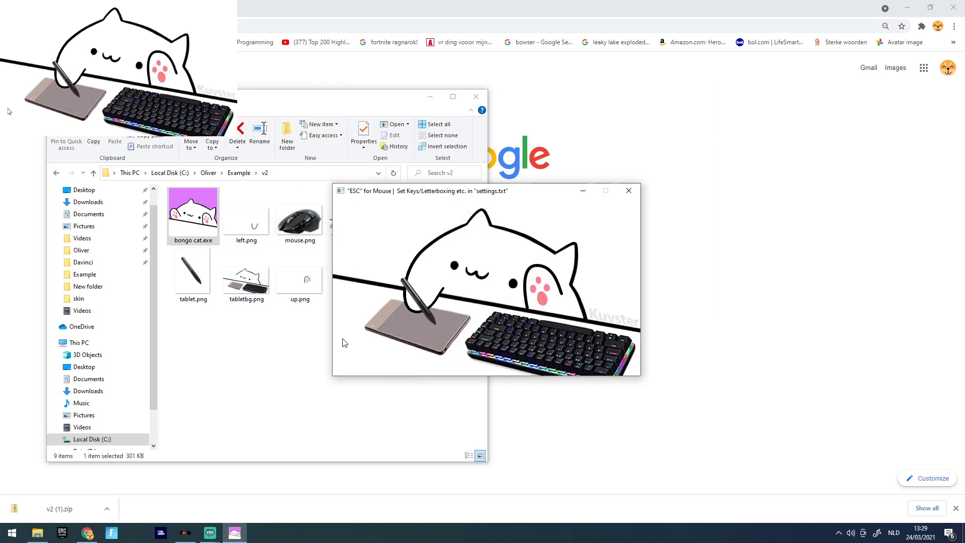
{"action": "key", "text": "Escape"}
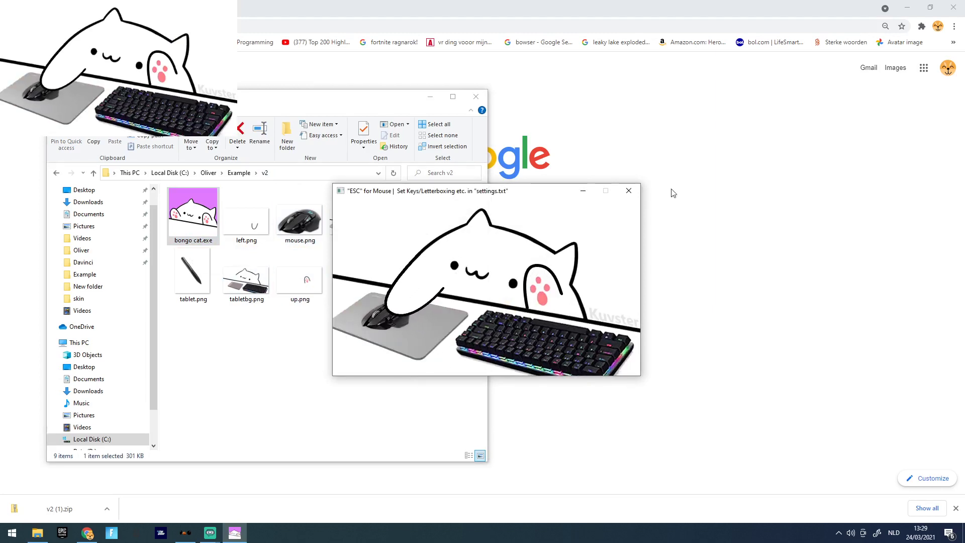
{"action": "left_click", "coordinate": [635, 195]}
{"action": "double_click", "coordinate": [460, 216]}
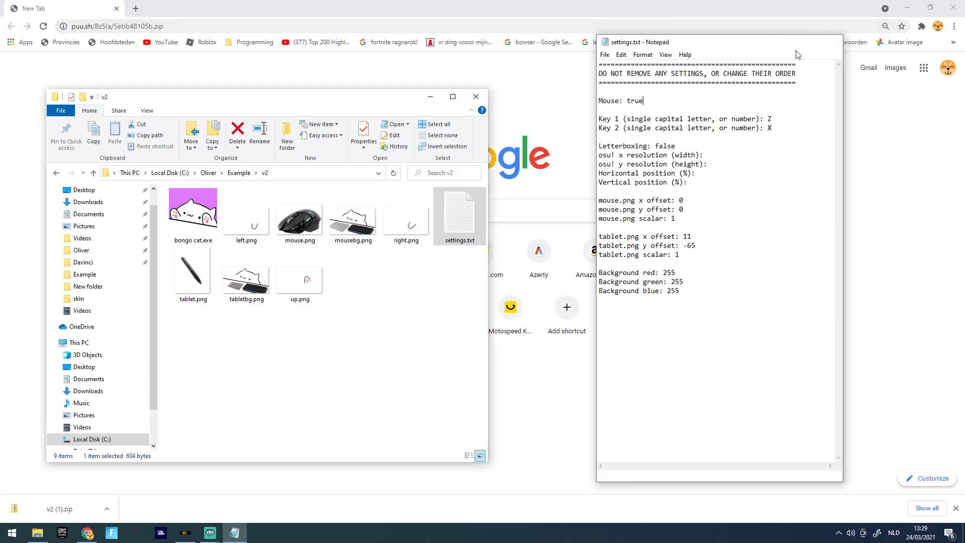
Close Notepad, relaunch Bongo Cat, drag it right, switch to pen-and-tablet mode, then close it
{"action": "left_click", "coordinate": [831, 42]}
{"action": "double_click", "coordinate": [193, 214]}
{"action": "left_click_drag", "start_coordinate": [477, 192], "coordinate": [649, 157]}
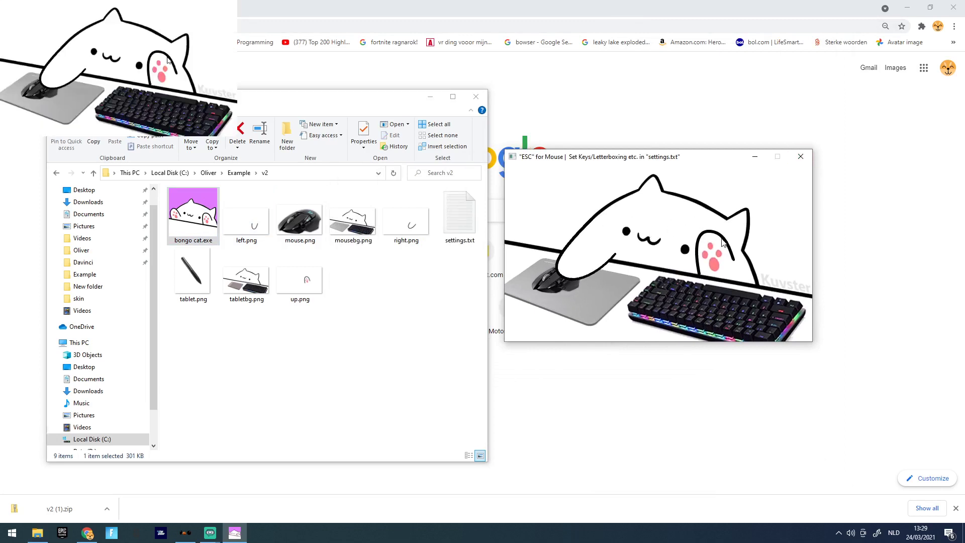
{"action": "key", "text": "Escape"}
{"action": "key", "text": "Escape"}
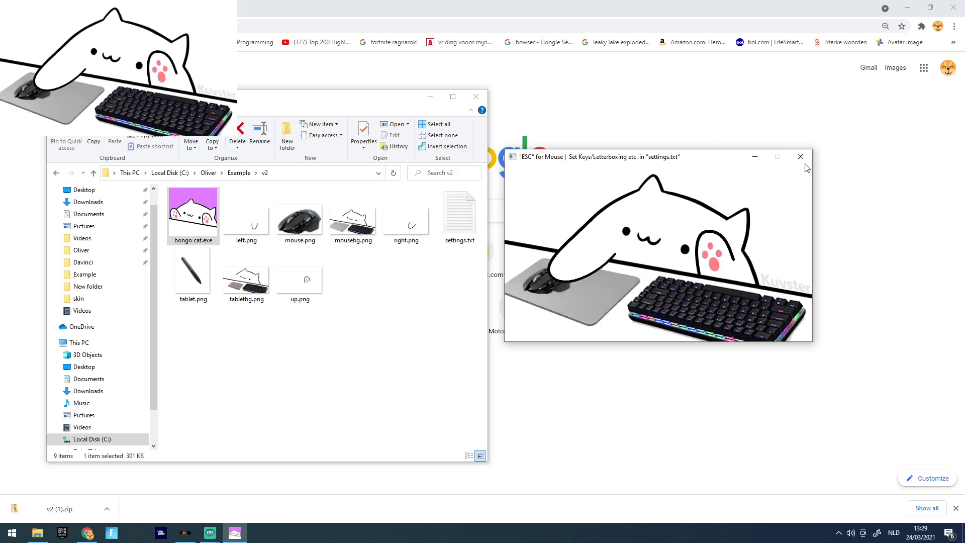
{"action": "left_click", "coordinate": [792, 159]}
Set Key 1 to W and Key 2 to S in settings.txt, then relaunch Bongo Cat
{"action": "double_click", "coordinate": [183, 202]}
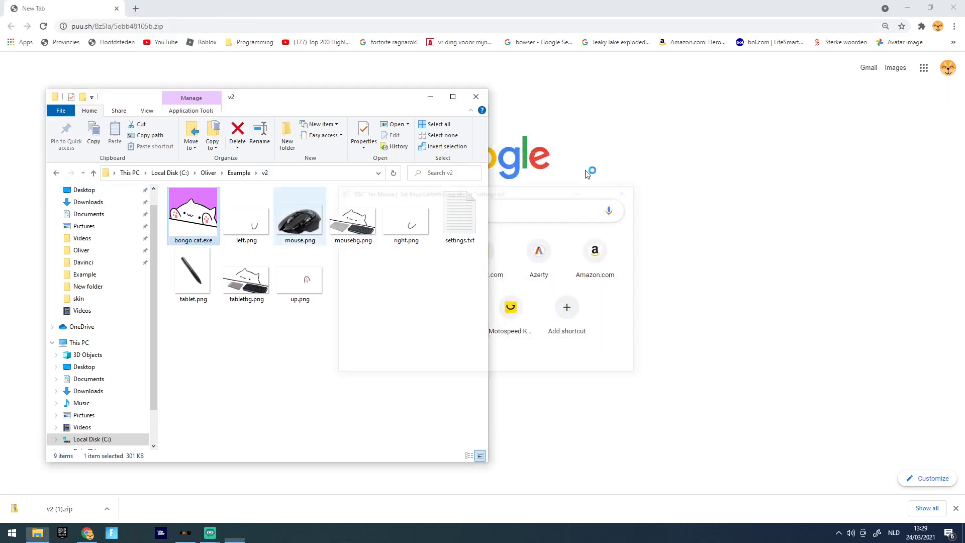
{"action": "double_click", "coordinate": [448, 204]}
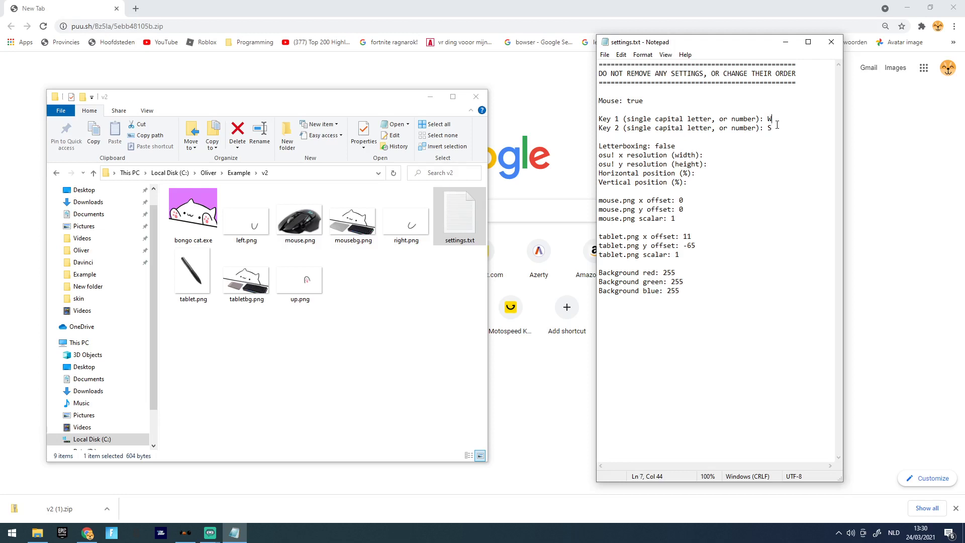
{"action": "left_click", "coordinate": [832, 44]}
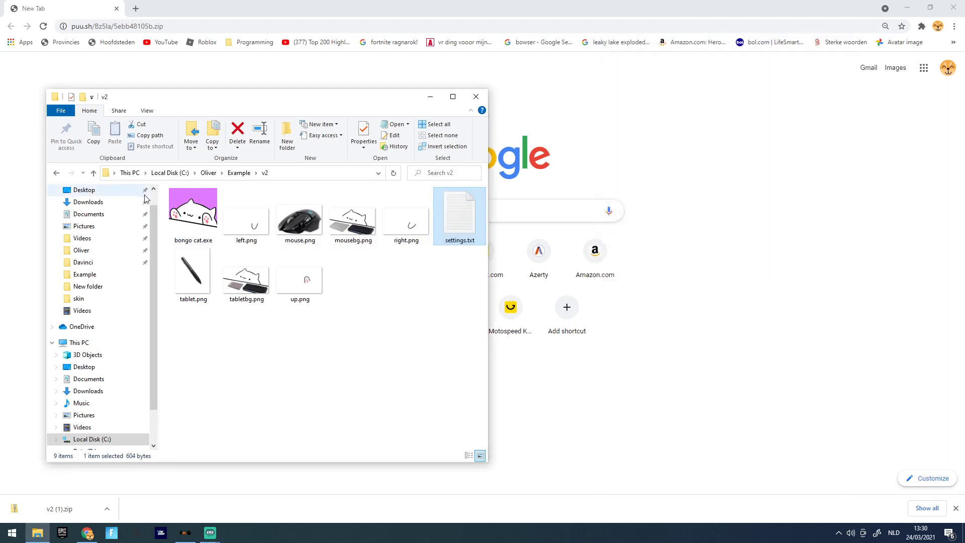
{"action": "double_click", "coordinate": [193, 211]}
Test the cat's paws with Z and X presses, then close it and move the v2 window aside
{"action": "key", "text": "Escape"}
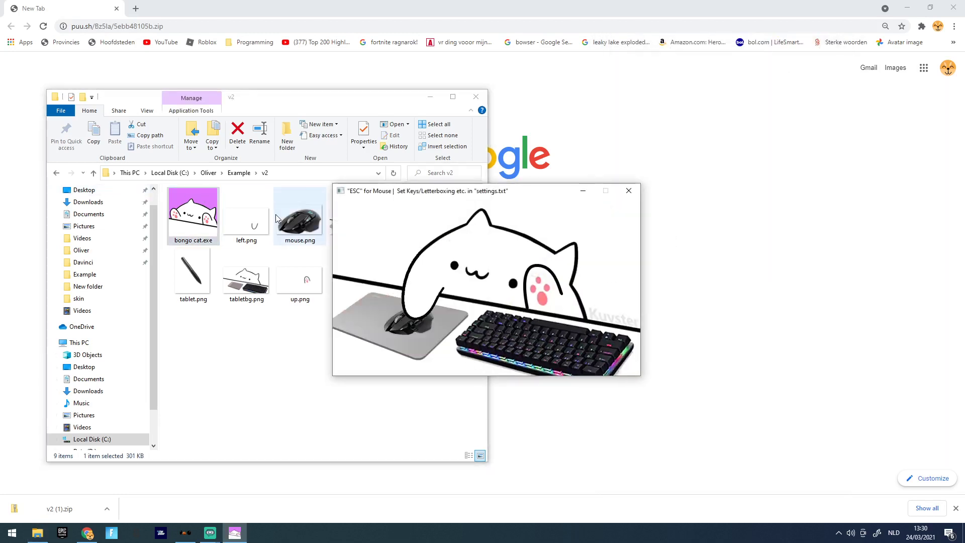
{"action": "key", "text": "z"}
{"action": "key", "text": "x"}
{"action": "key", "text": "x"}
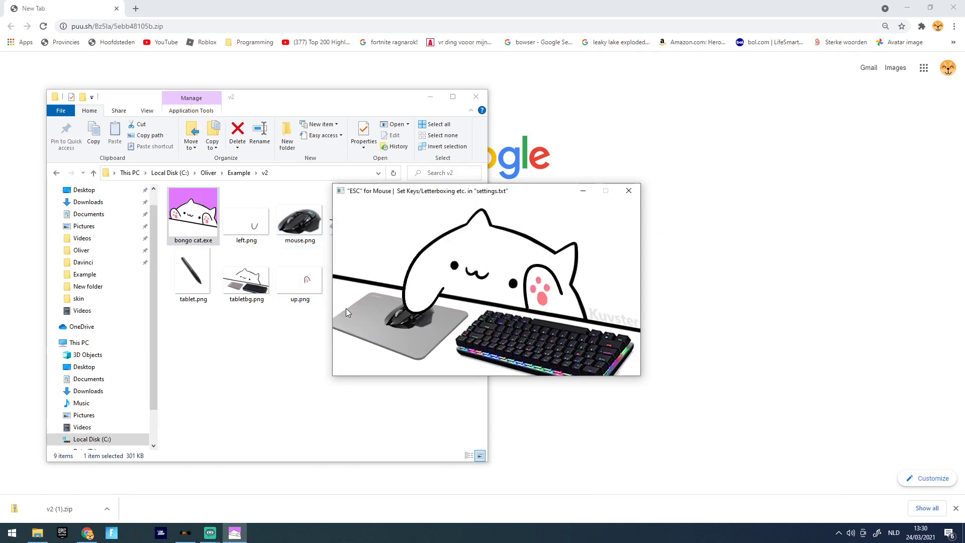
{"action": "key", "text": "z"}
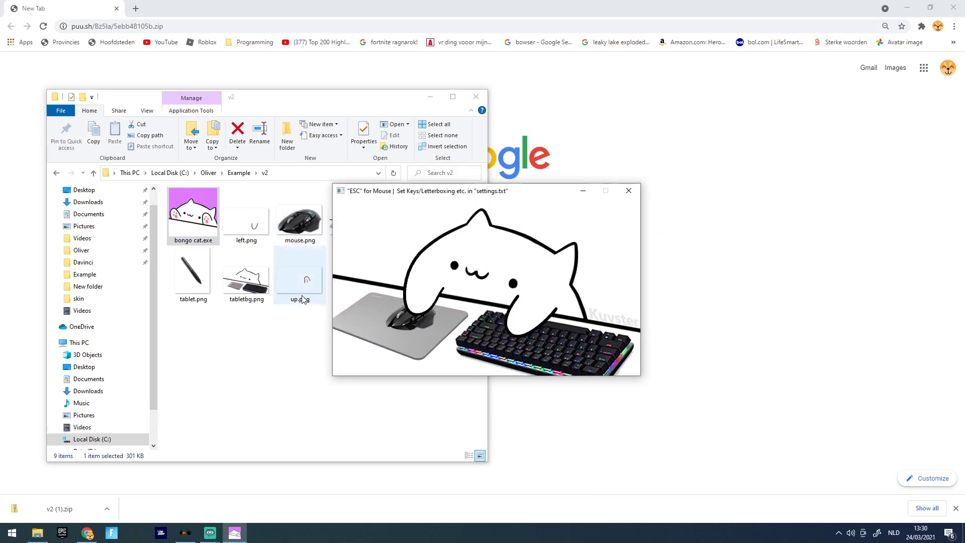
{"action": "key", "text": "z"}
{"action": "key", "text": "x"}
{"action": "key", "text": "z"}
{"action": "key", "text": "x"}
{"action": "key", "text": "x"}
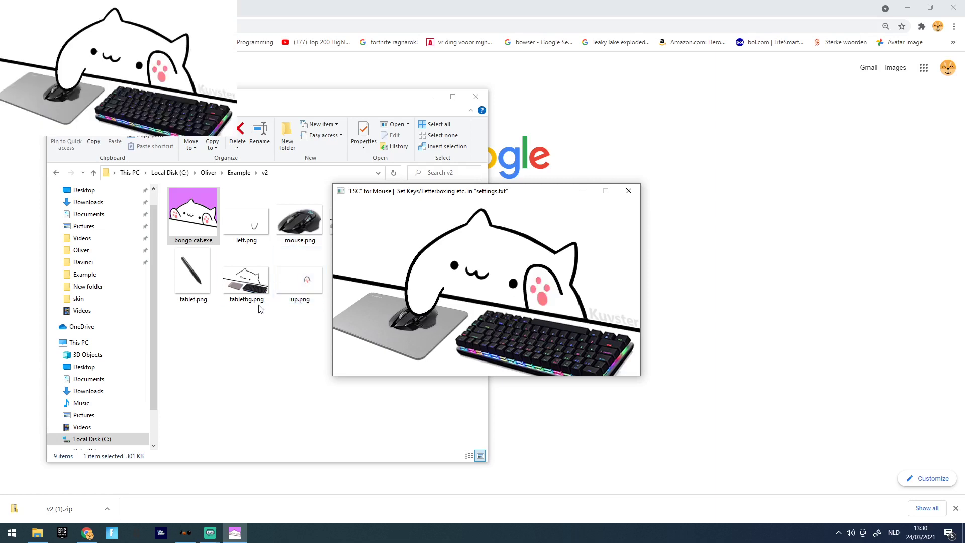
{"action": "left_click", "coordinate": [628, 190]}
{"action": "left_click_drag", "start_coordinate": [338, 99], "coordinate": [703, 59]}
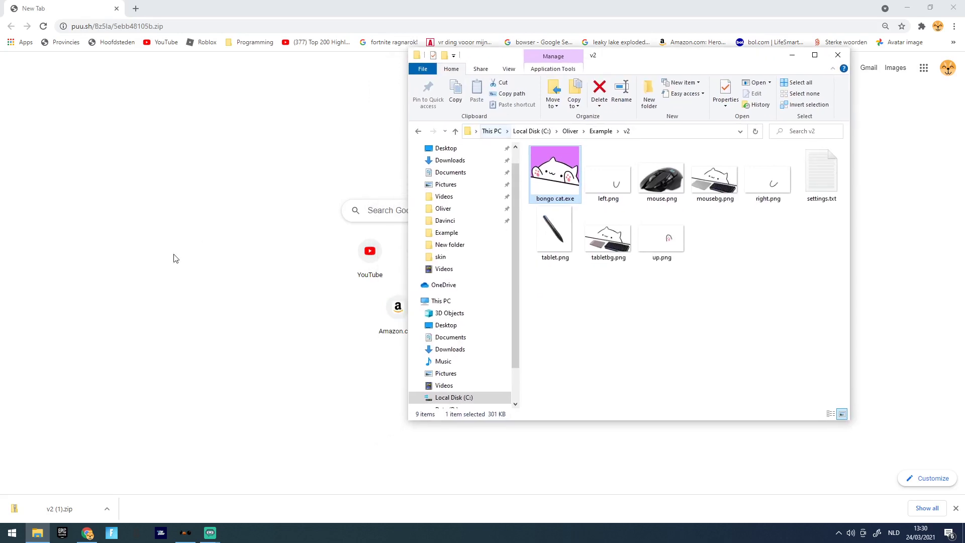
Close the Advanced Audio Settings window and reposition the Streamlabs OBS window
{"action": "mouse_move", "coordinate": [217, 536]}
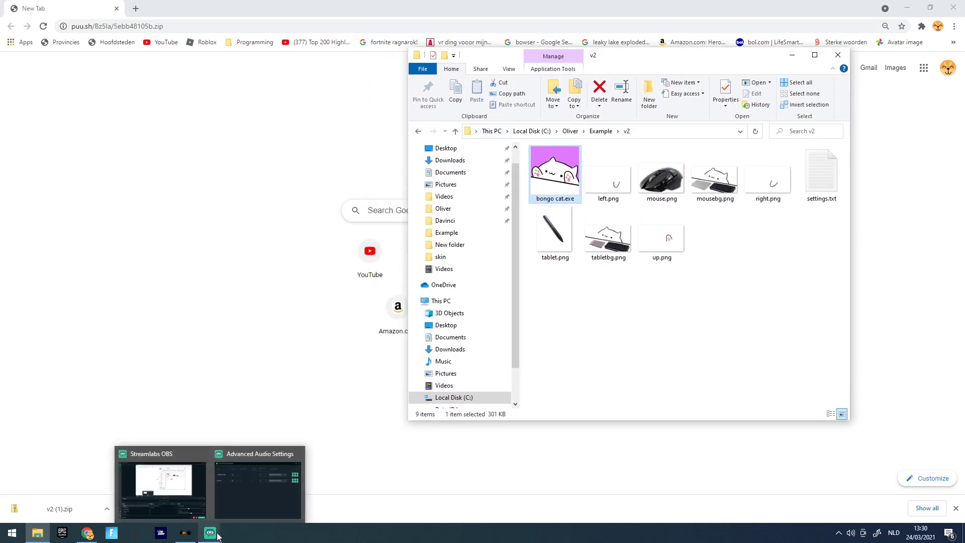
{"action": "left_click", "coordinate": [298, 454]}
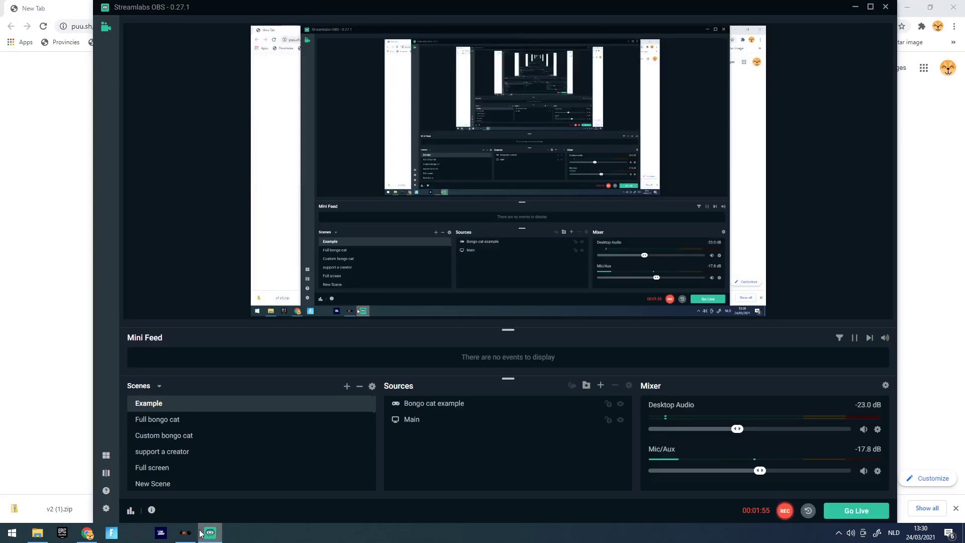
{"action": "left_click_drag", "start_coordinate": [620, 7], "coordinate": [644, 7]}
Remove the Bongo cat example source from Sources and confirm the removal
{"action": "right_click", "coordinate": [468, 408]}
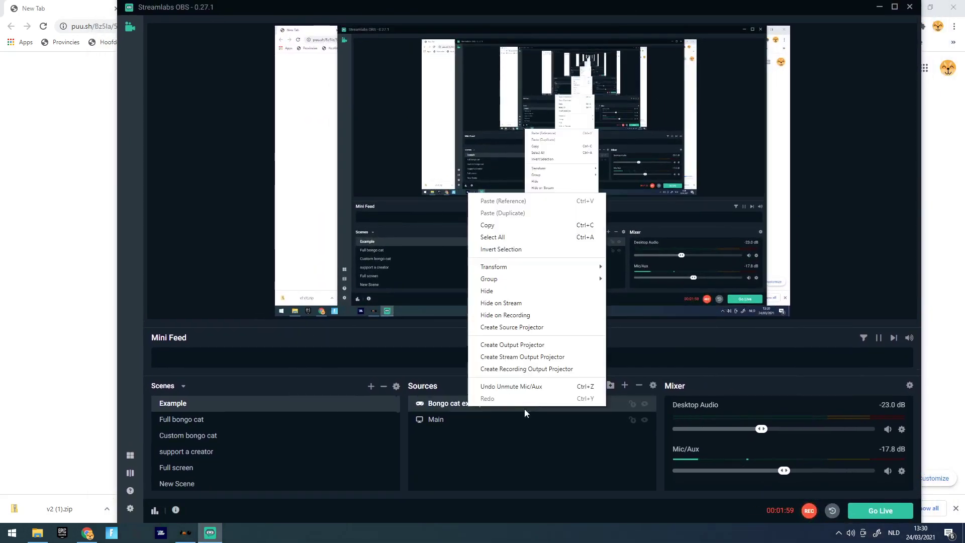
{"action": "left_click", "coordinate": [446, 406]}
{"action": "right_click", "coordinate": [455, 407]}
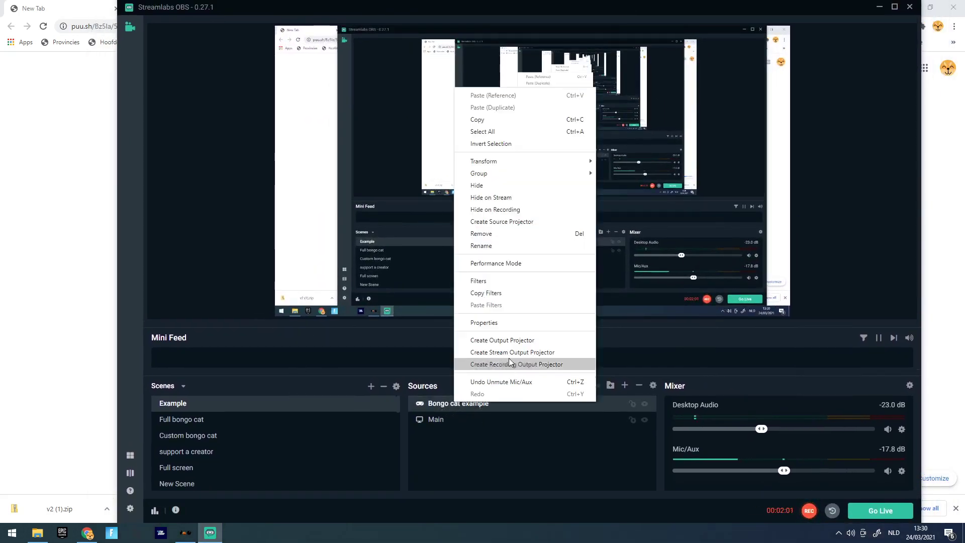
{"action": "left_click", "coordinate": [489, 235]}
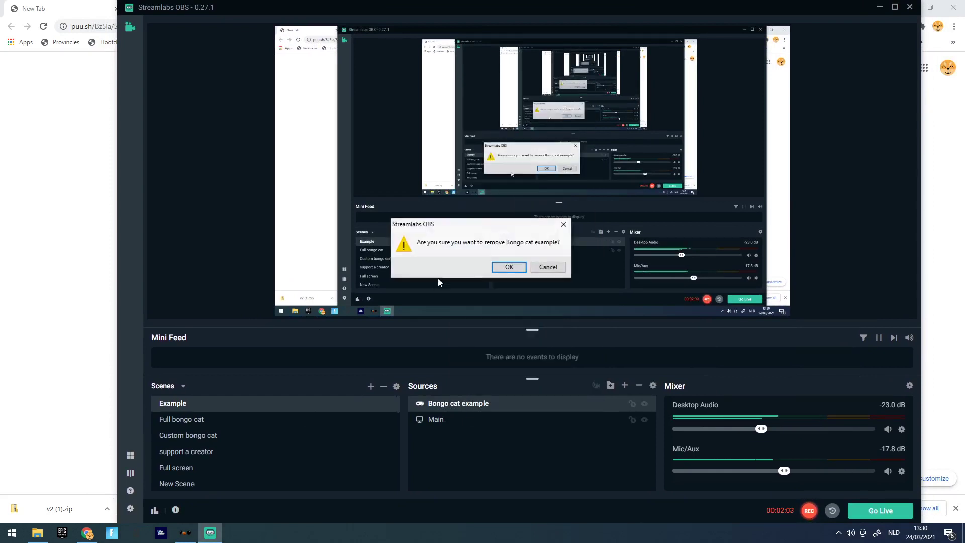
{"action": "left_click", "coordinate": [556, 267]}
{"action": "left_click", "coordinate": [2, 325]}
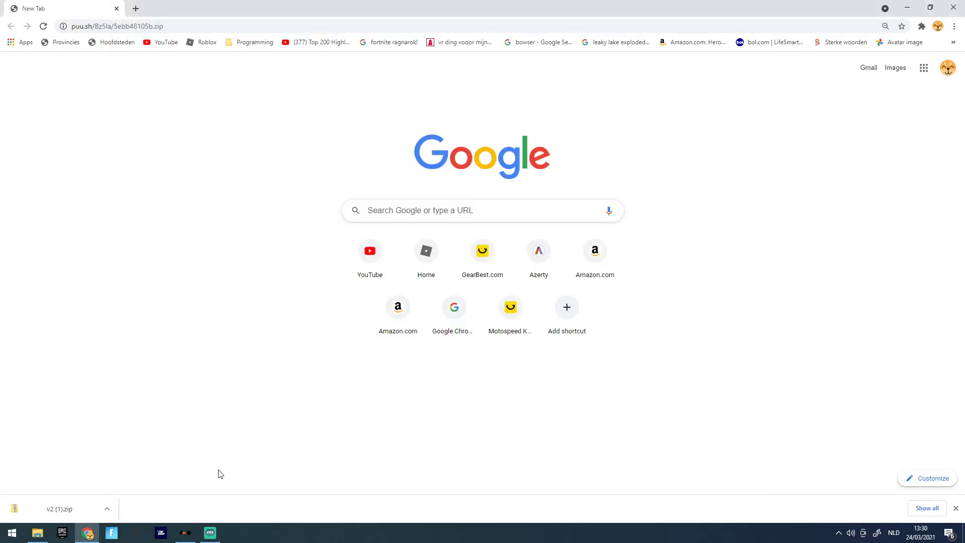
Relaunch bongo cat.exe from the v2 folder and return to Streamlabs OBS
{"action": "left_click", "coordinate": [38, 532]}
{"action": "double_click", "coordinate": [565, 179]}
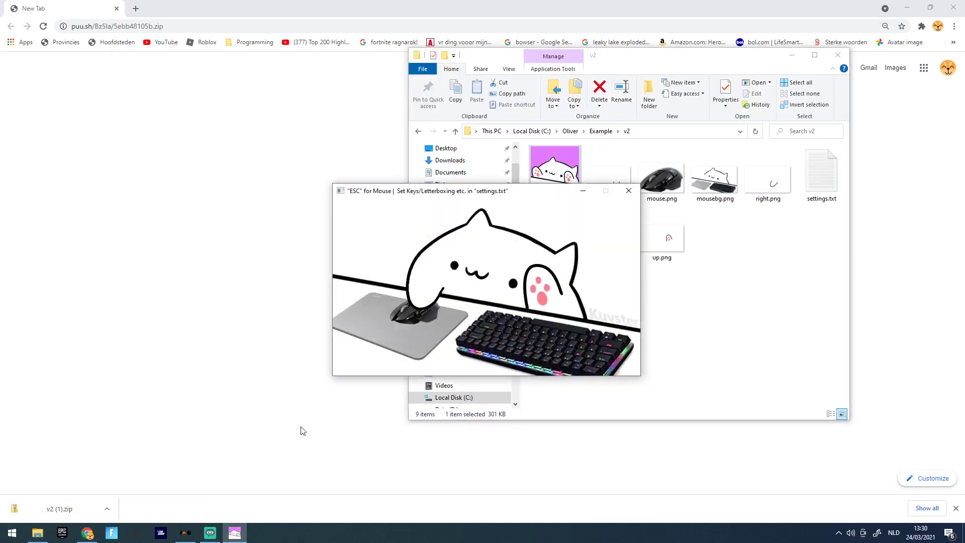
{"action": "left_click", "coordinate": [210, 533]}
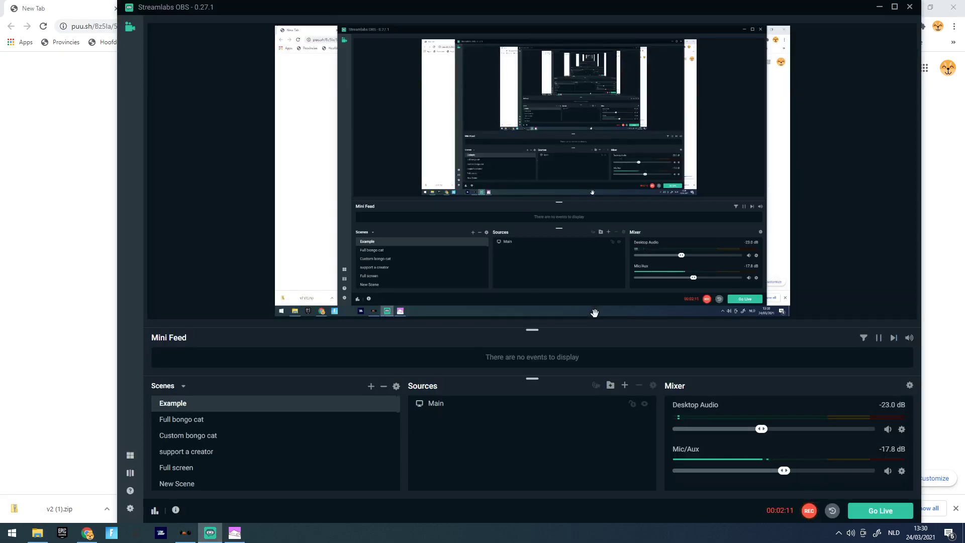
Add a Game Capture source, choosing to create a new source rather than reuse one
{"action": "left_click", "coordinate": [625, 385]}
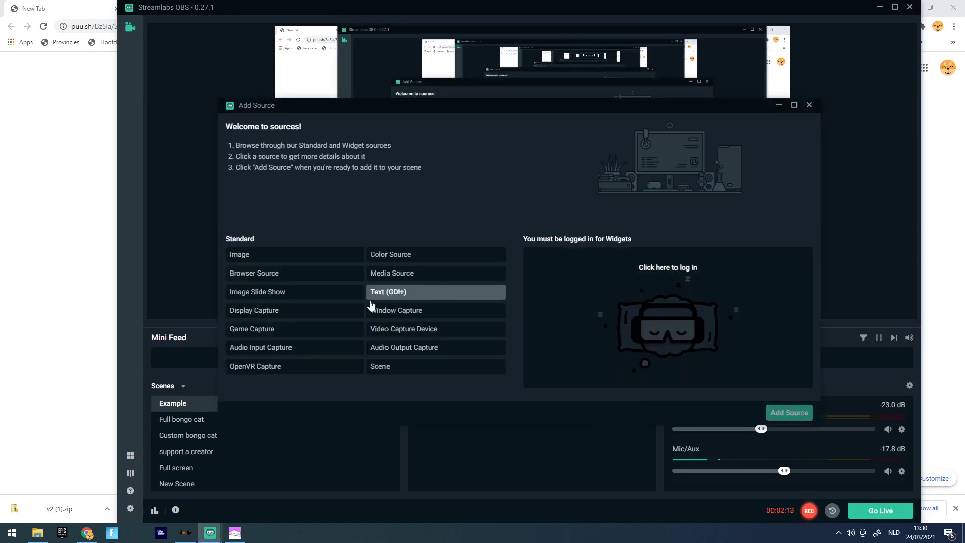
{"action": "left_click", "coordinate": [301, 328]}
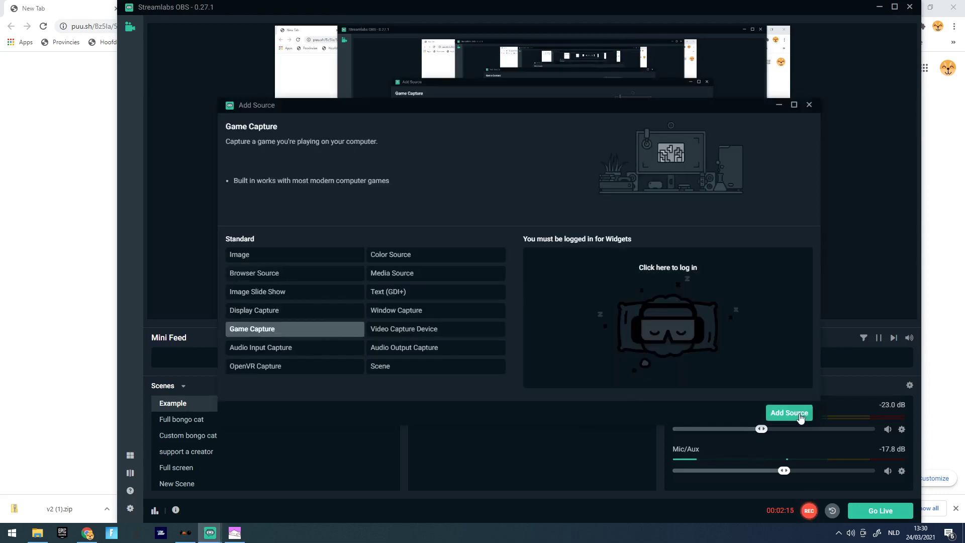
{"action": "left_click", "coordinate": [801, 417]}
{"action": "left_click", "coordinate": [473, 329]}
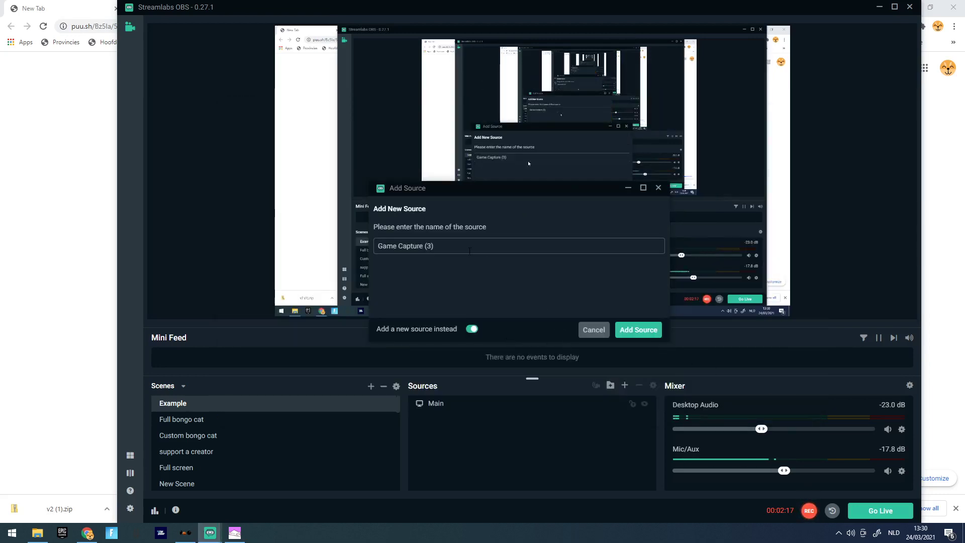
Name the source 'Bongo cat example' and set its capture window to [bongo cat.exe]
{"action": "key", "text": "BackSpace"}
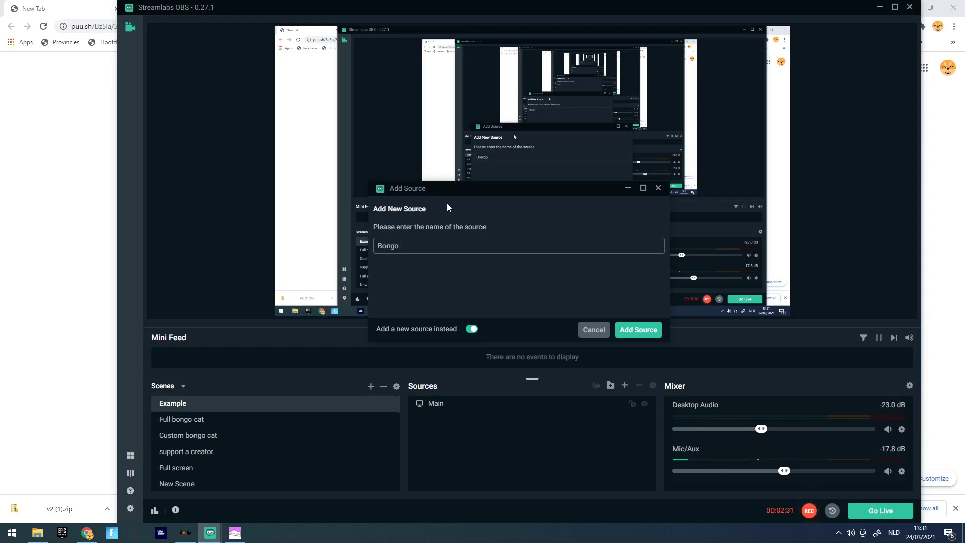
{"action": "type", "text": "cat example"}
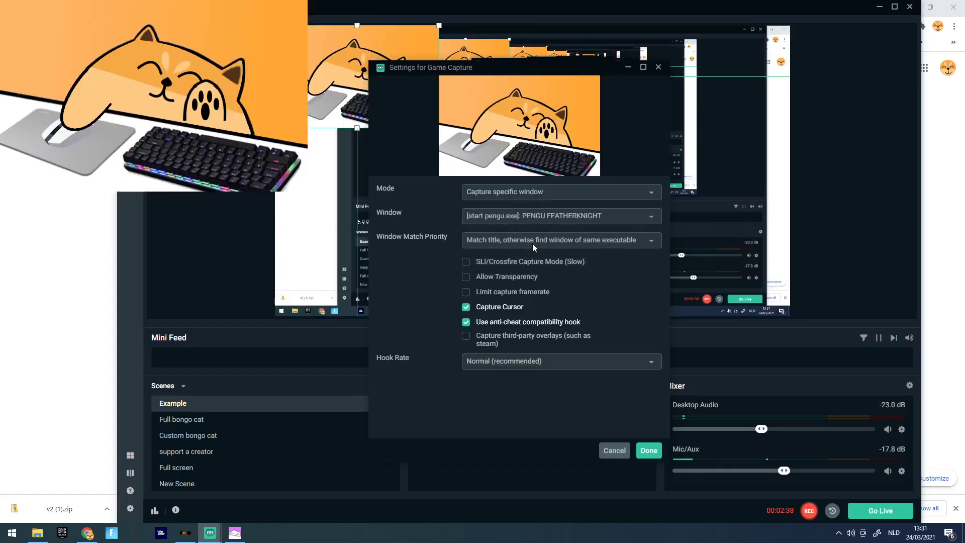
{"action": "left_click", "coordinate": [553, 216]}
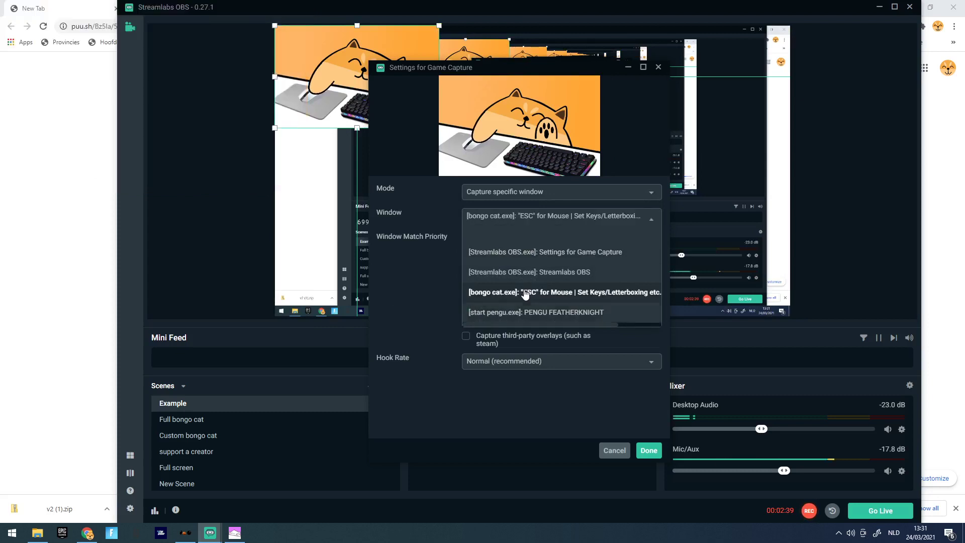
{"action": "left_click", "coordinate": [525, 294]}
{"action": "left_click_drag", "start_coordinate": [492, 76], "coordinate": [493, 130]}
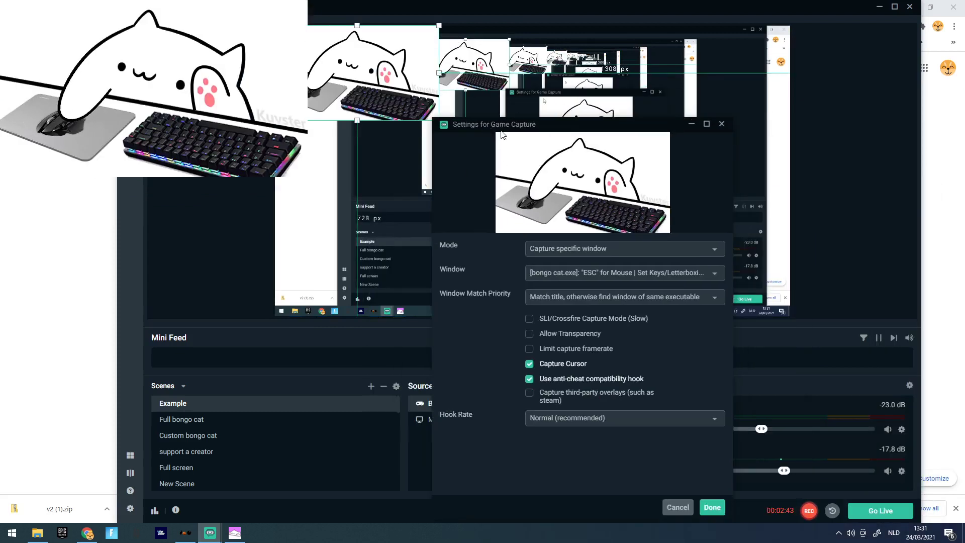
Finish adding the game capture, then shift the Bongo cat and Main screen sources down-left
{"action": "left_click", "coordinate": [712, 508]}
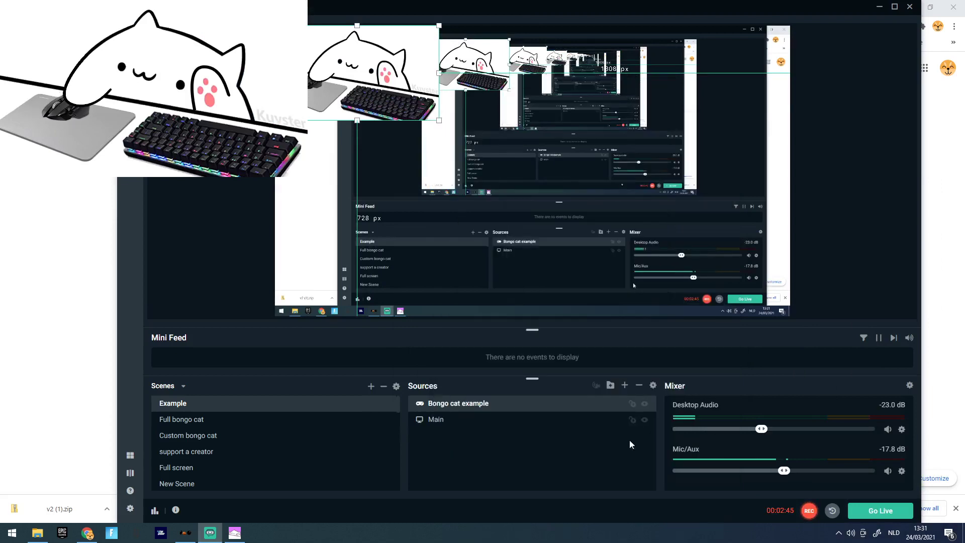
{"action": "left_click_drag", "start_coordinate": [578, 133], "coordinate": [498, 203]}
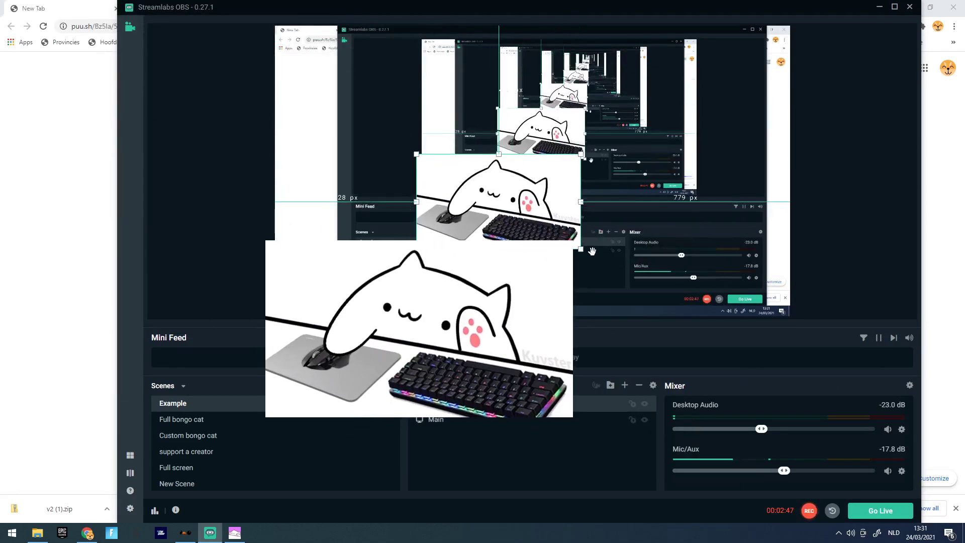
{"action": "left_click_drag", "start_coordinate": [582, 249], "coordinate": [485, 294]}
Resize the Bongo cat source smaller and place it near the centre of the preview
{"action": "left_click", "coordinate": [537, 239]}
{"action": "left_click_drag", "start_coordinate": [508, 177], "coordinate": [774, 23]}
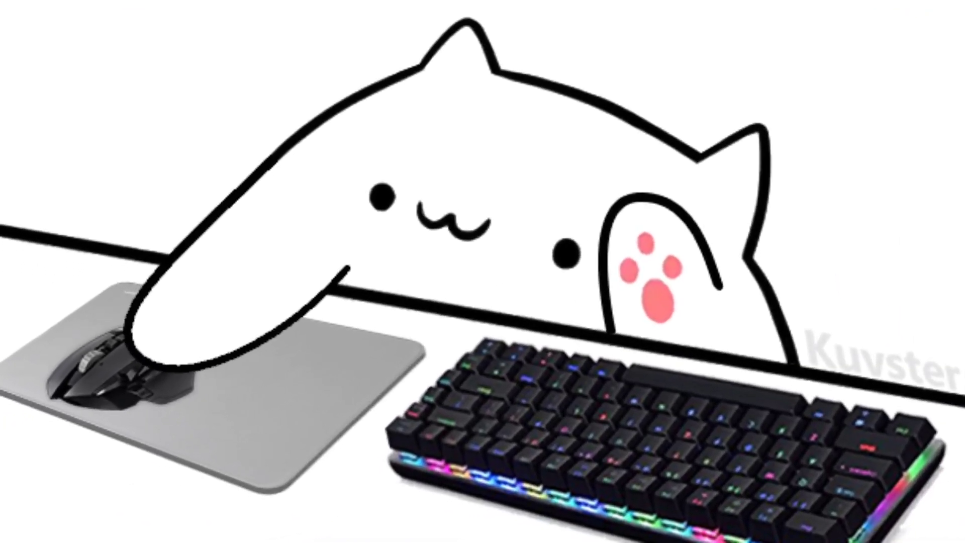
{"action": "left_click_drag", "start_coordinate": [762, 21], "coordinate": [367, 289]}
{"action": "left_click_drag", "start_coordinate": [351, 305], "coordinate": [384, 97]}
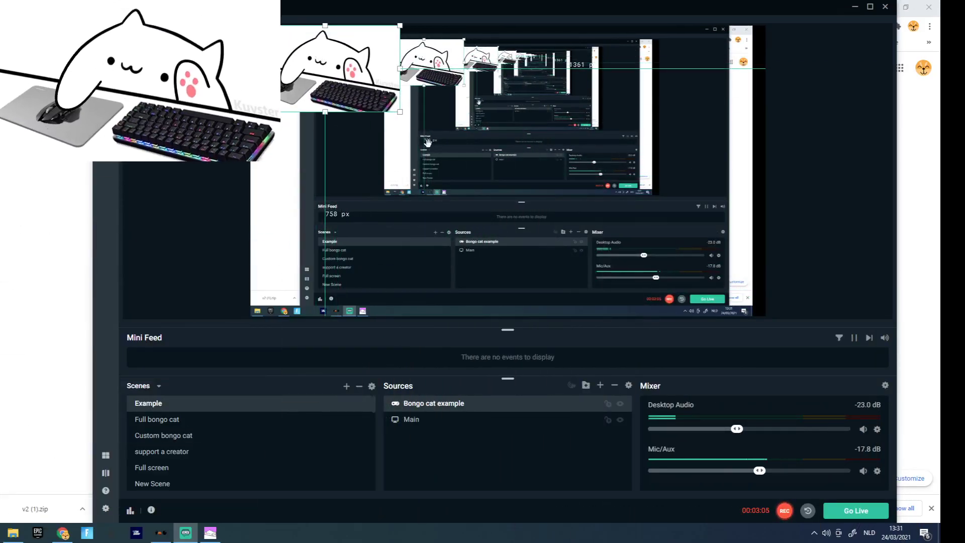
{"action": "left_click", "coordinate": [391, 80]}
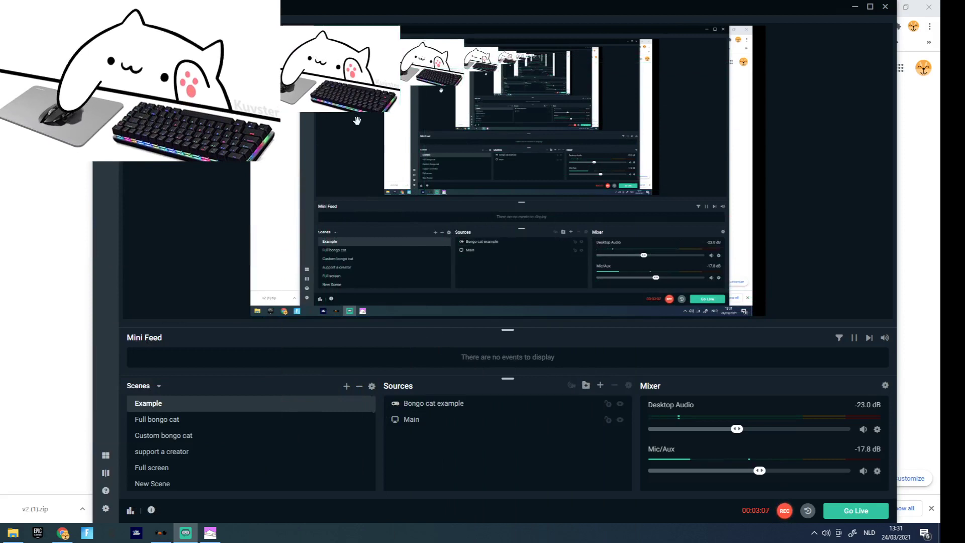
{"action": "left_click_drag", "start_coordinate": [352, 100], "coordinate": [523, 195]}
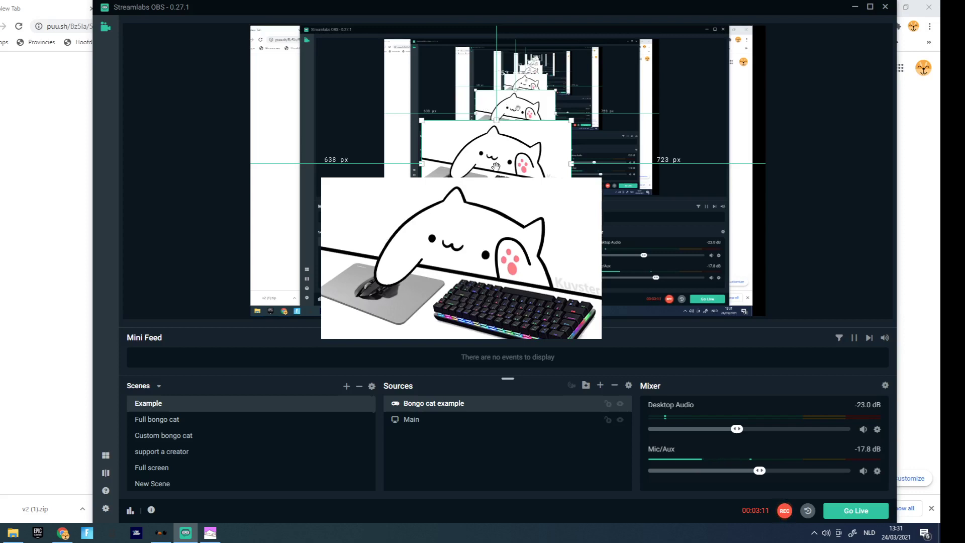
{"action": "left_click_drag", "start_coordinate": [485, 164], "coordinate": [471, 149]}
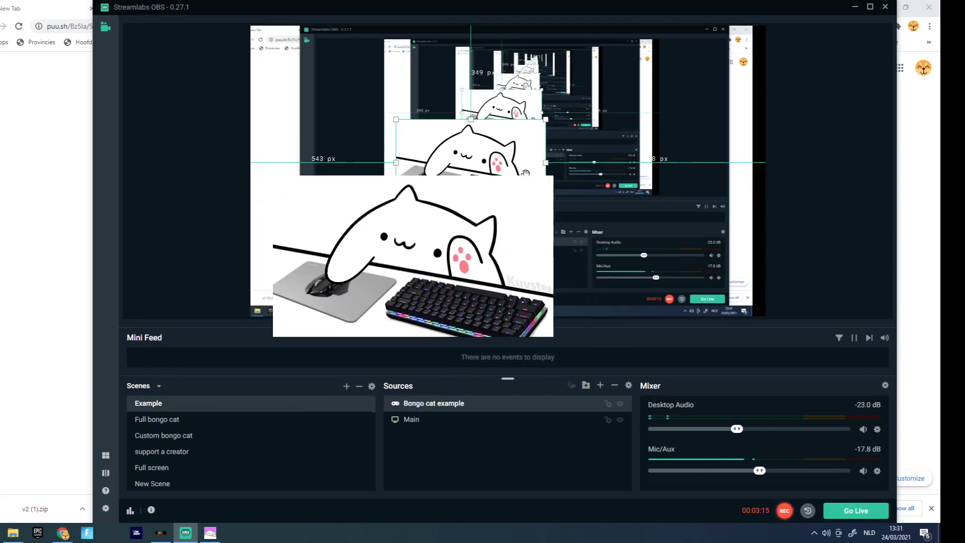